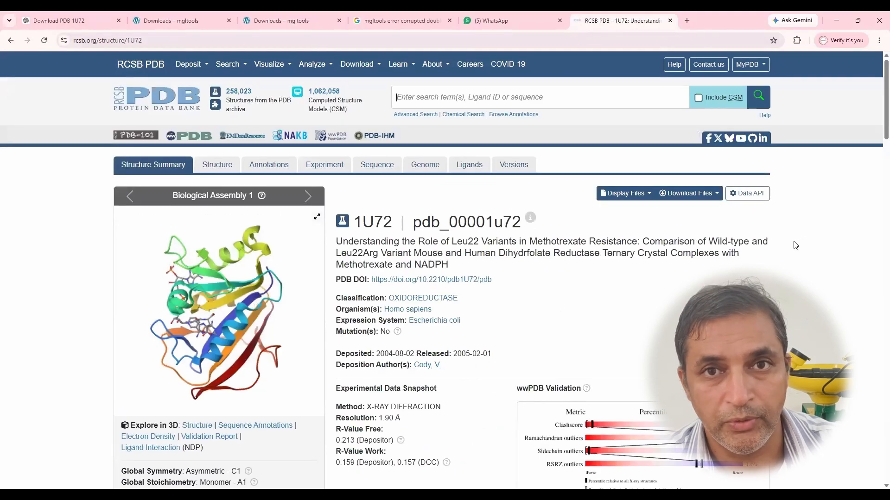
# Step: Download the 1U72 structure file in Legacy PDB Format from its RCSB PDB entry page
pyautogui.scroll(-1, 796, 246)
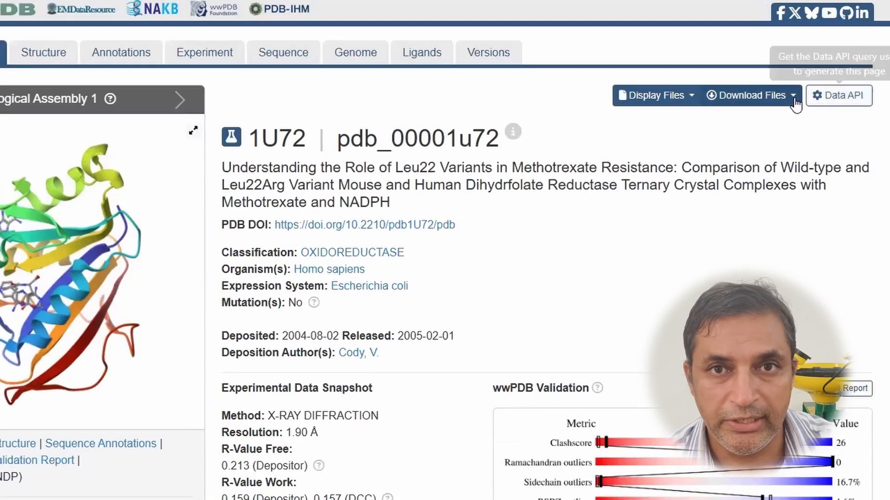
pyautogui.click(789, 102)
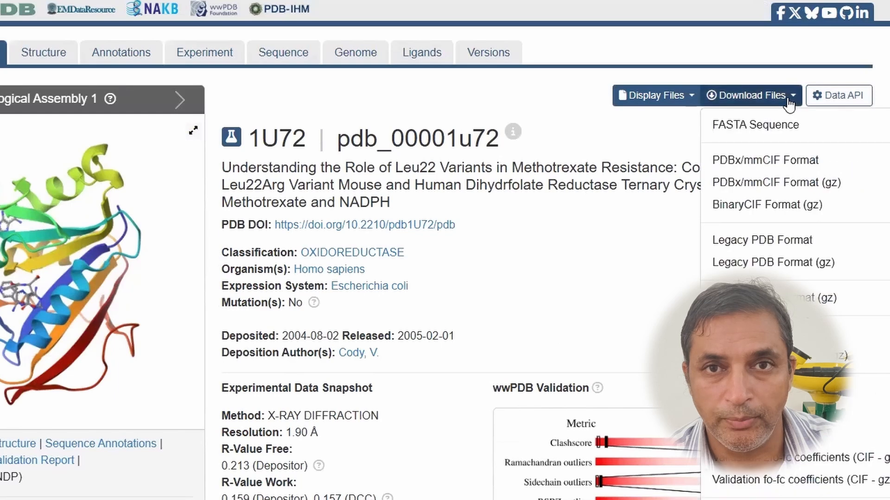
pyautogui.click(791, 239)
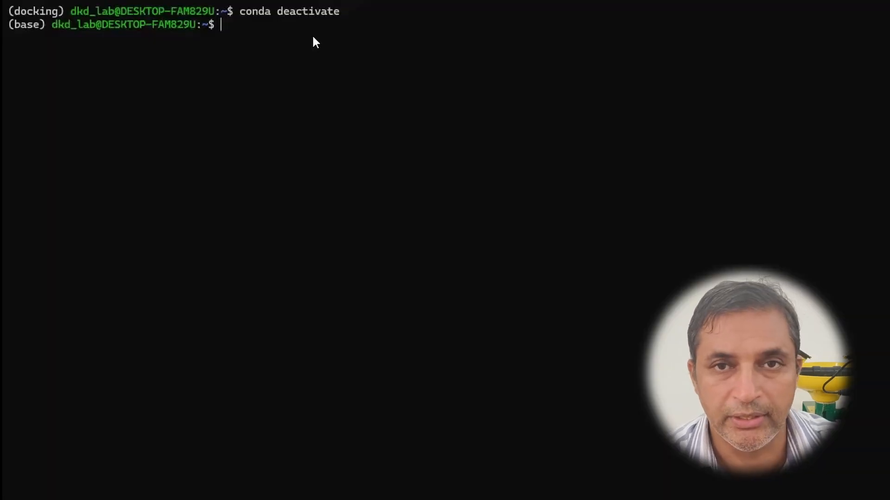
# Step: In the Linux terminal, list the available conda environments with conda info --envs
pyautogui.write('c')
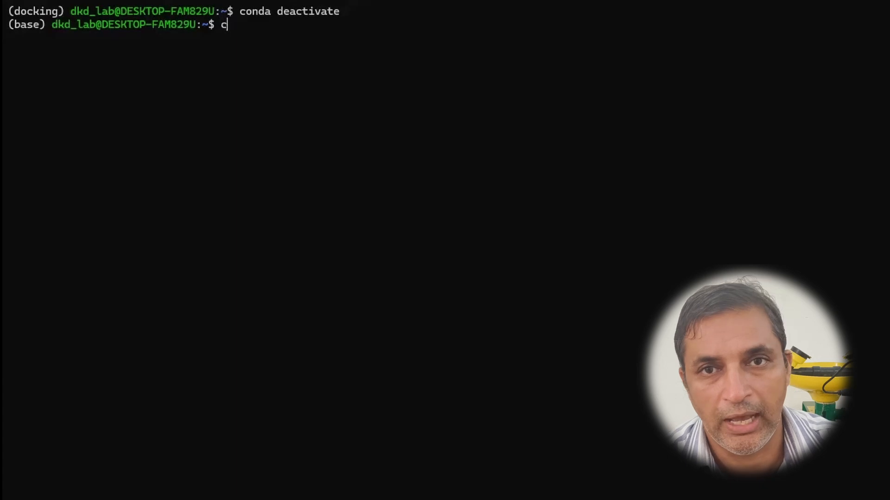
pyautogui.write('onda i')
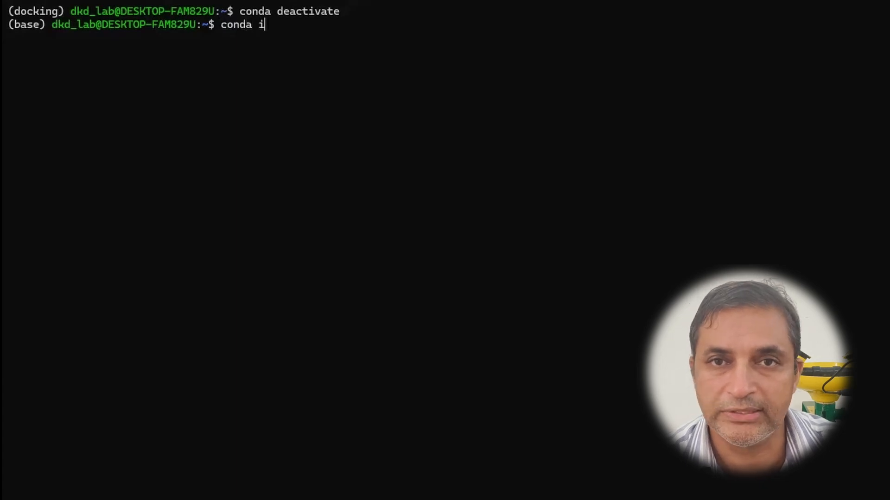
pyautogui.write('nfo --envs')
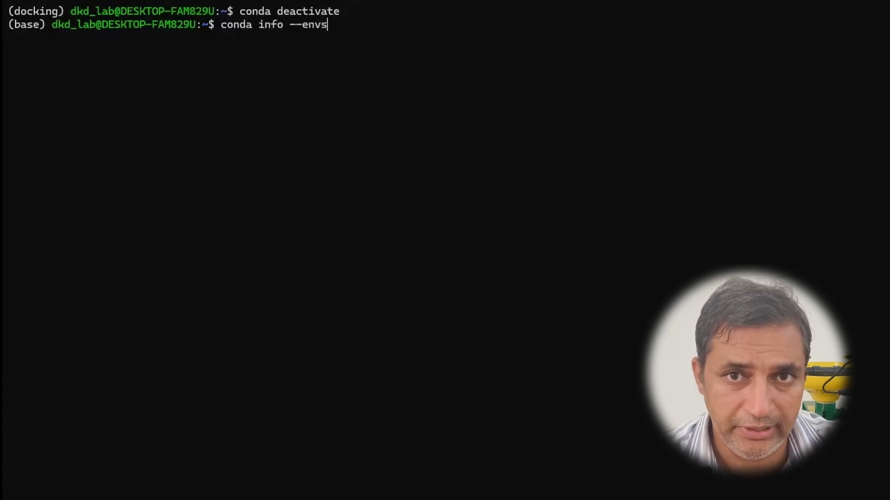
pyautogui.press('Return')
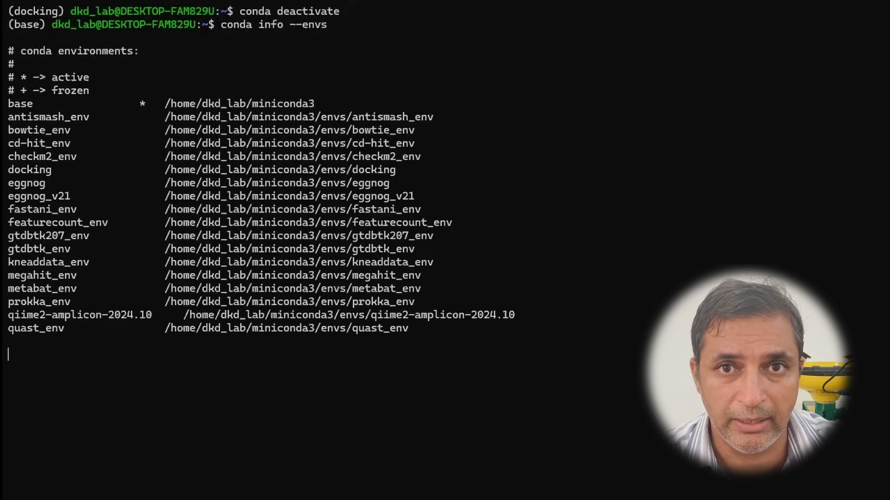
# Step: Activate the docking conda environment and launch PyMOL from it
pyautogui.write('cond')
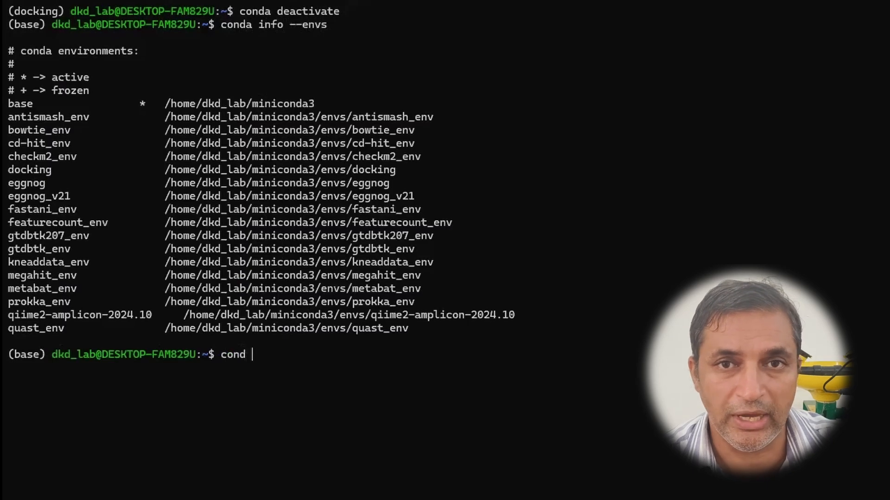
pyautogui.write('a activate')
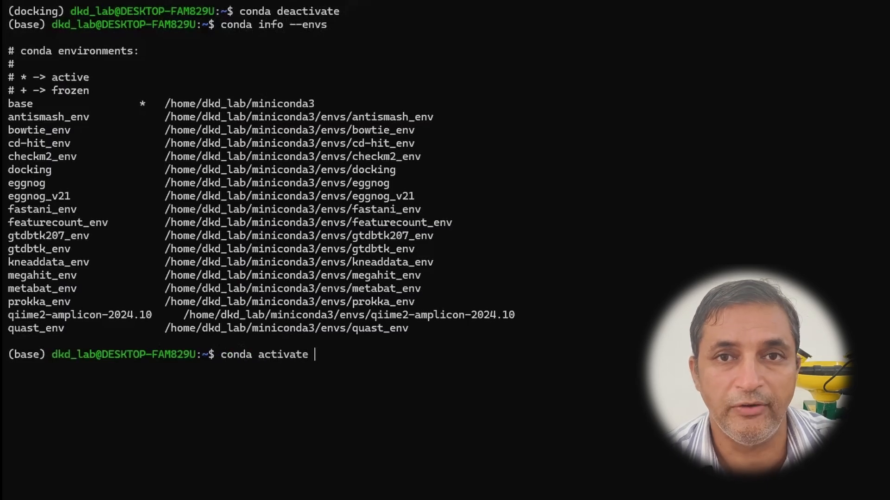
pyautogui.write(' docking')
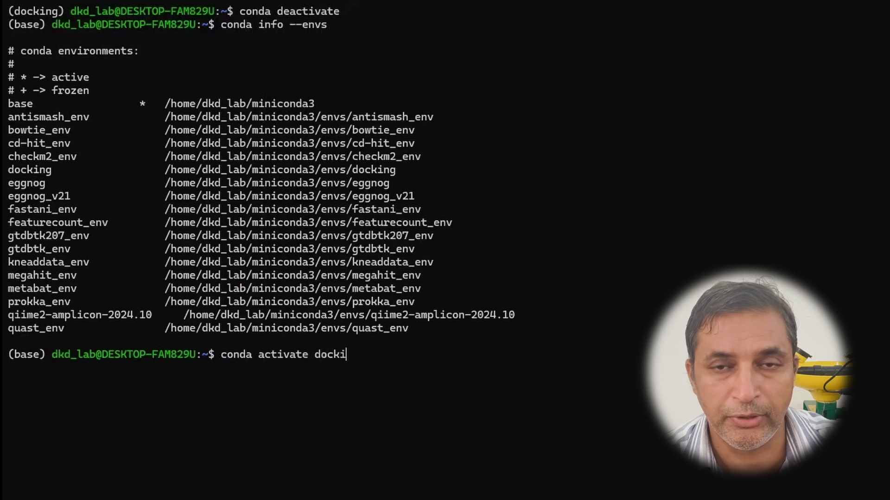
pyautogui.press('Return')
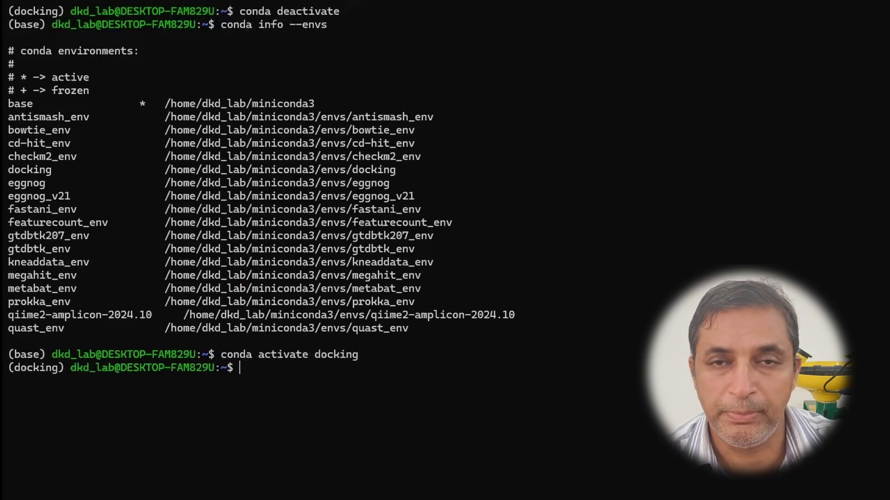
pyautogui.write('pymol')
pyautogui.press('Return')
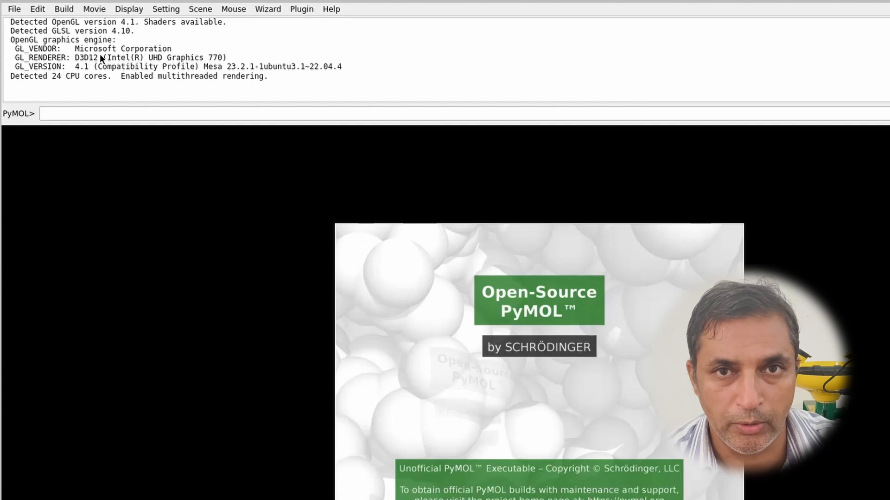
# Step: Browse to the downloaded 1u72 structure file and load it into PyMOL
pyautogui.hotkey('ctrl', 'o')
pyautogui.click(452, 212)
pyautogui.doubleClick(498, 220)
pyautogui.doubleClick(506, 346)
pyautogui.click(497, 231)
pyautogui.doubleClick(497, 231)
pyautogui.doubleClick(523, 231)
pyautogui.doubleClick(527, 221)
pyautogui.doubleClick(521, 231)
pyautogui.doubleClick(525, 221)
pyautogui.doubleClick(526, 221)
# Step: Remove the water molecules from the structure with the command remove resn HOH
pyautogui.moveTo(556, 352); pyautogui.dragTo(695, 338)
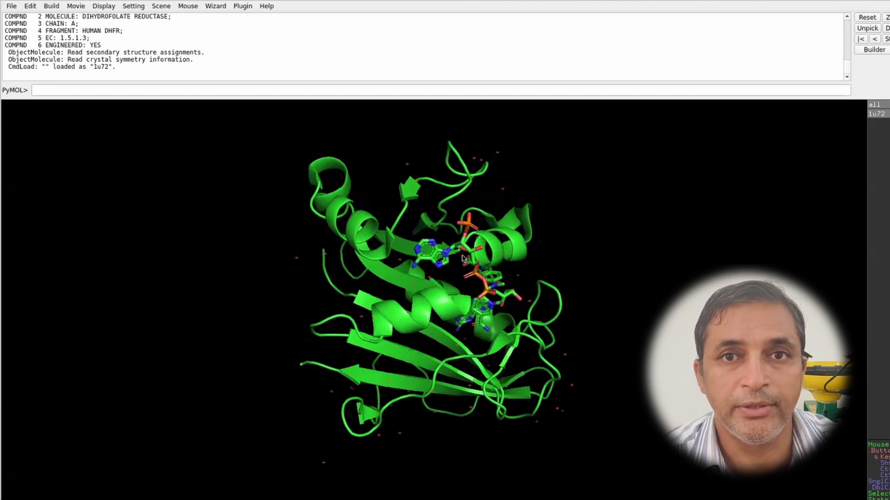
pyautogui.moveTo(463, 258); pyautogui.dragTo(507, 299)
pyautogui.click(238, 94)
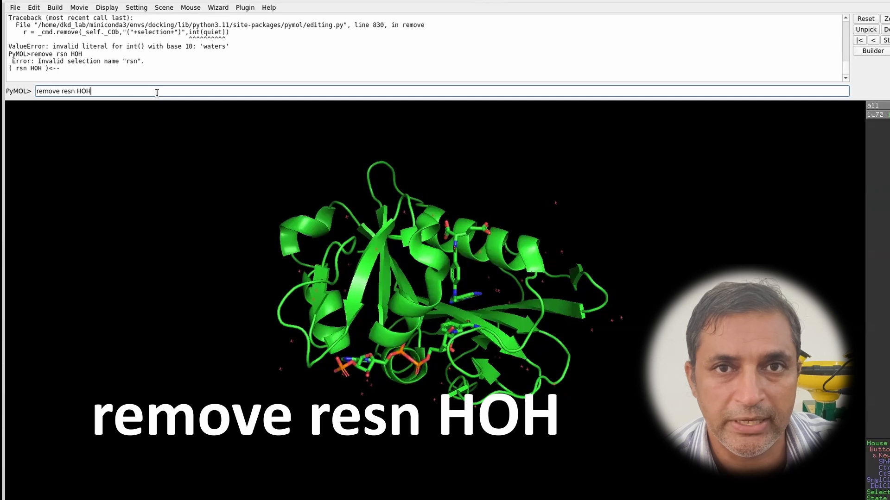
pyautogui.press('Return')
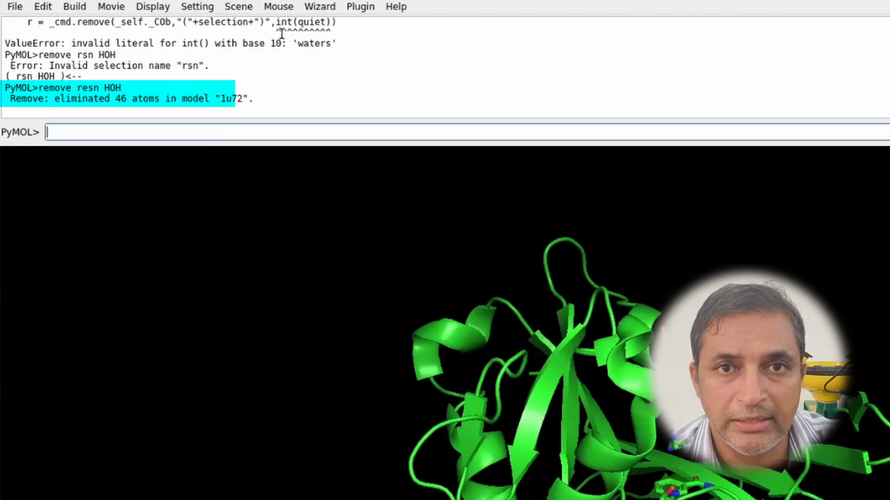
# Step: Define a selection named ligand from the organic molecules and show it as sticks
pyautogui.click(305, 139)
pyautogui.write('select ligand, organic')
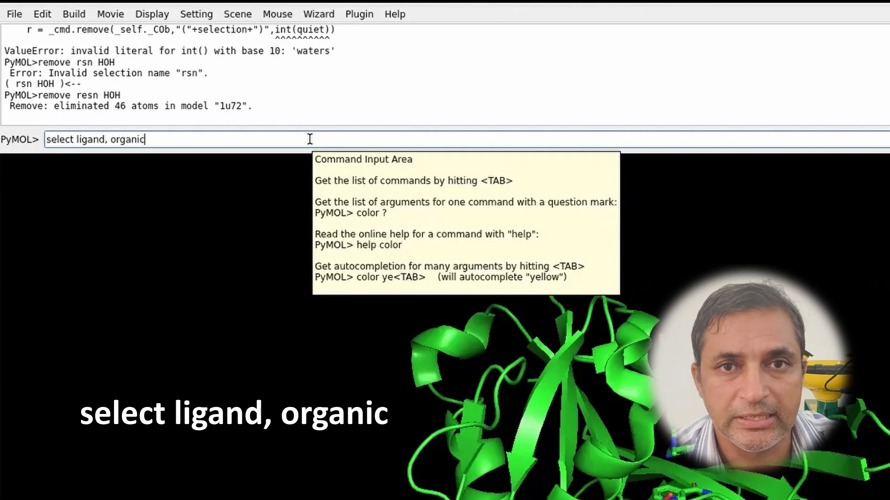
pyautogui.press('Return')
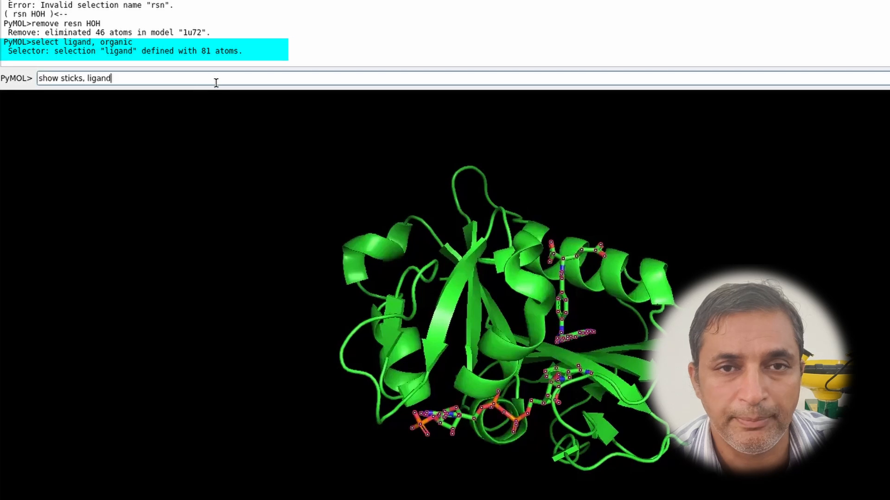
pyautogui.write('show sticks, ligand')
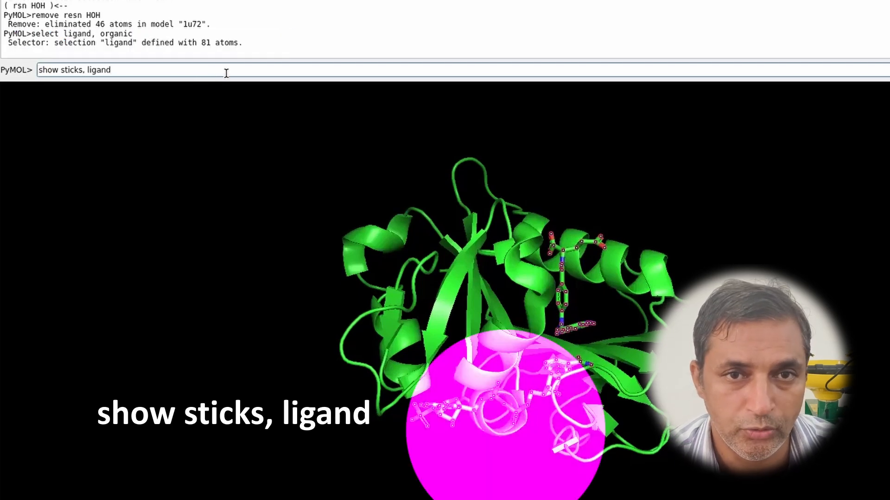
pyautogui.press('Return')
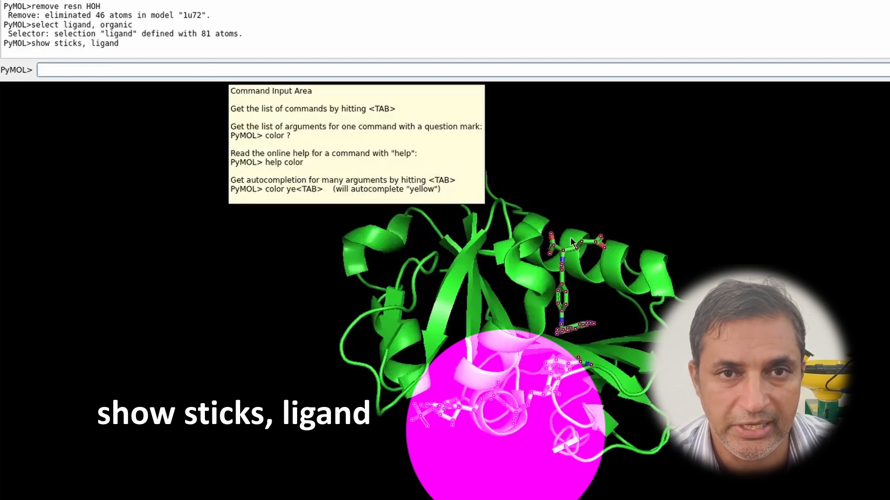
pyautogui.moveTo(502, 271); pyautogui.dragTo(454, 273)
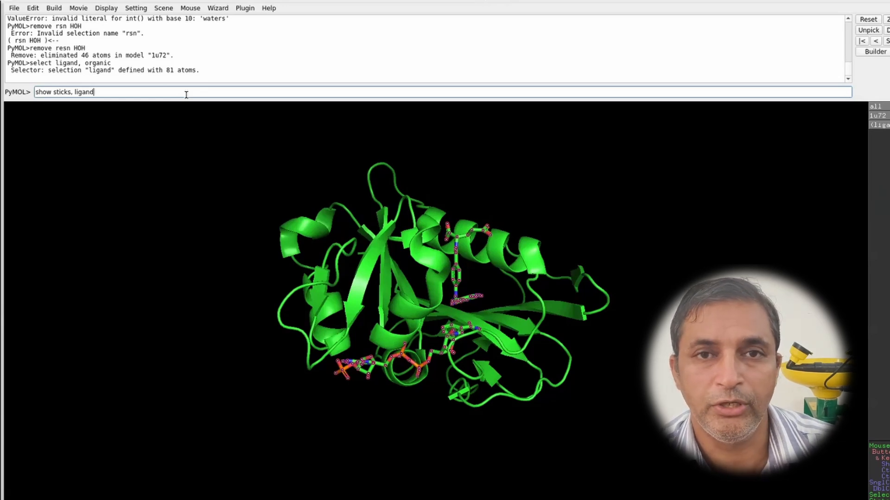
pyautogui.press('Return')
# Step: Delete the atoms of the ligand selection from the structure with the remove command
pyautogui.write('remove ligand')
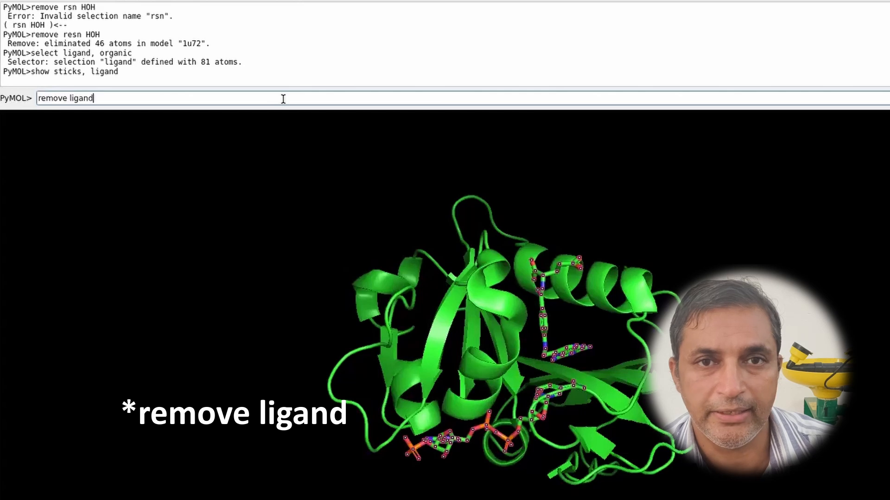
pyautogui.press('Return')
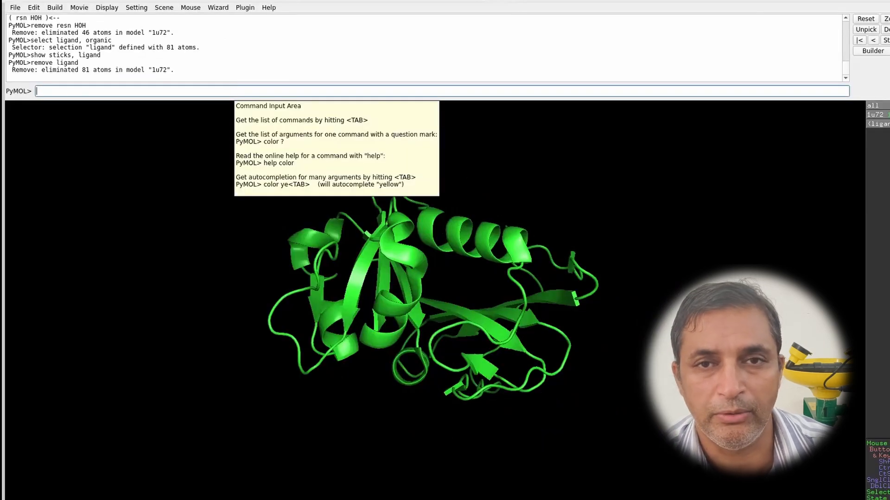
# Step: Run the remove commands for the sodium (resn NA) and chloride (resn CL) residues
pyautogui.write('remove resn ')
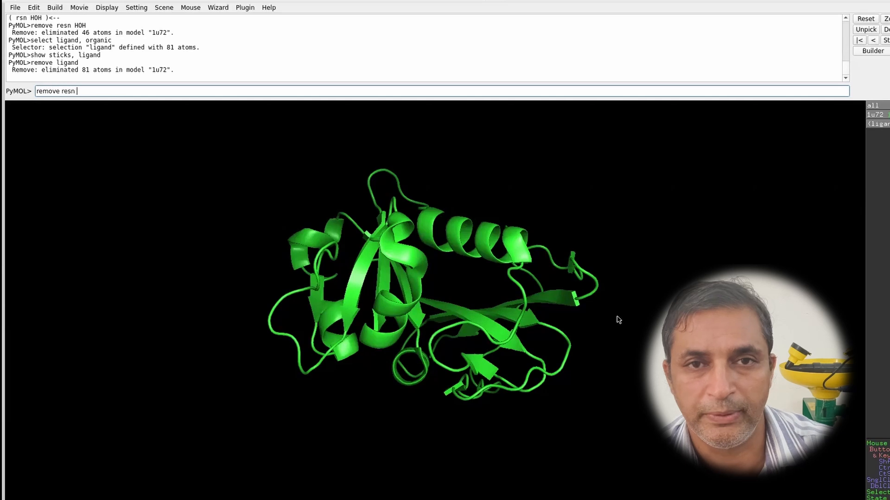
pyautogui.write('NA')
pyautogui.press('Return')
pyautogui.write('remove')
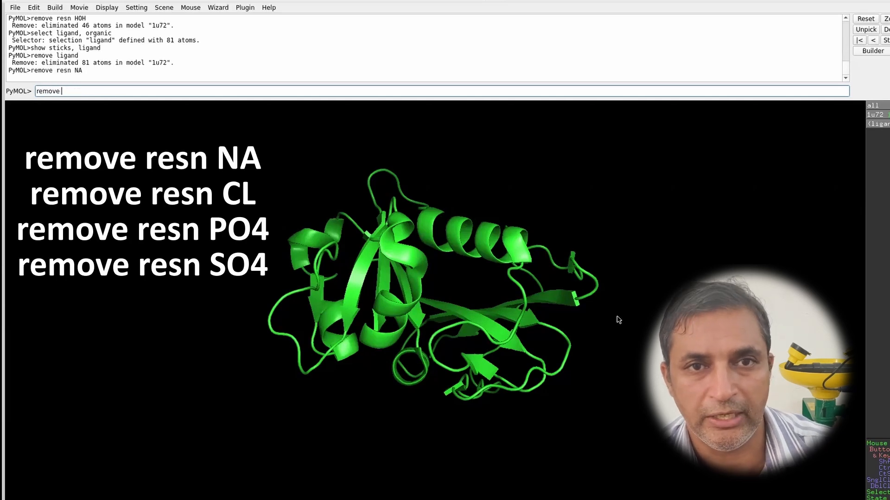
pyautogui.write(' resn CL')
pyautogui.press('Return')
# Step: Run the remove commands for the phosphate (resn PO4) and sulfate (resn SO4) residues
pyautogui.write('remov')
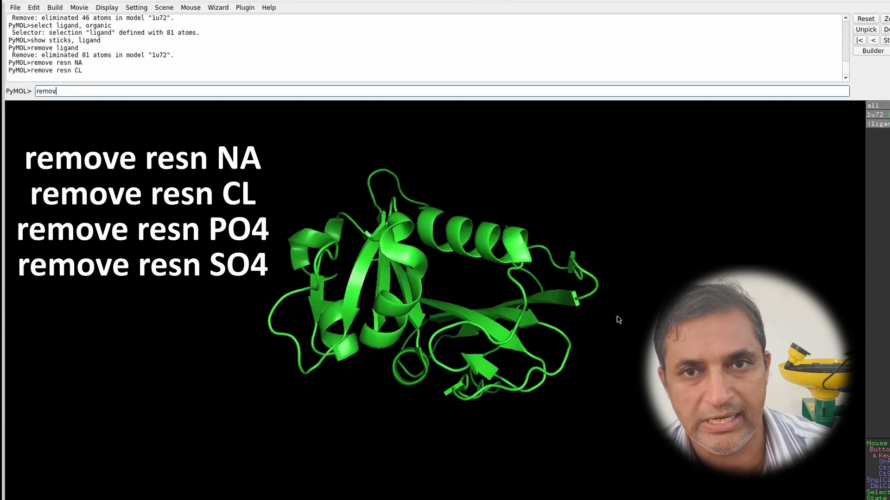
pyautogui.write('e ress')
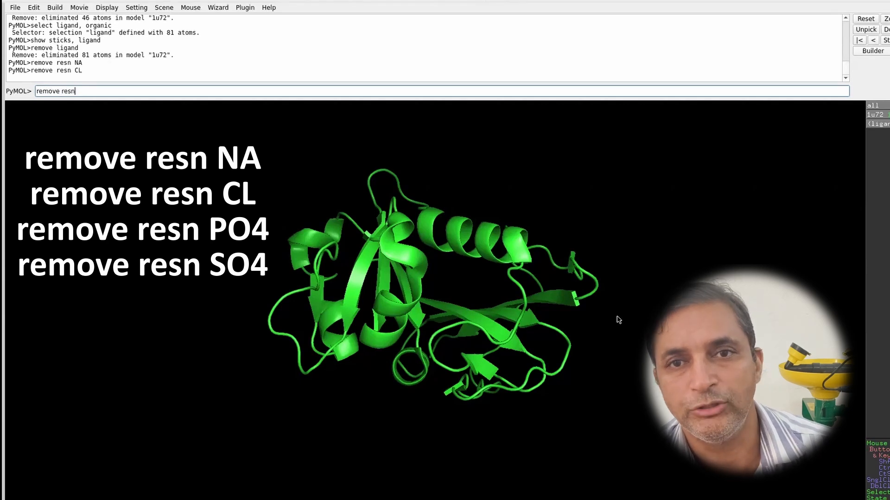
pyautogui.write(' PO')
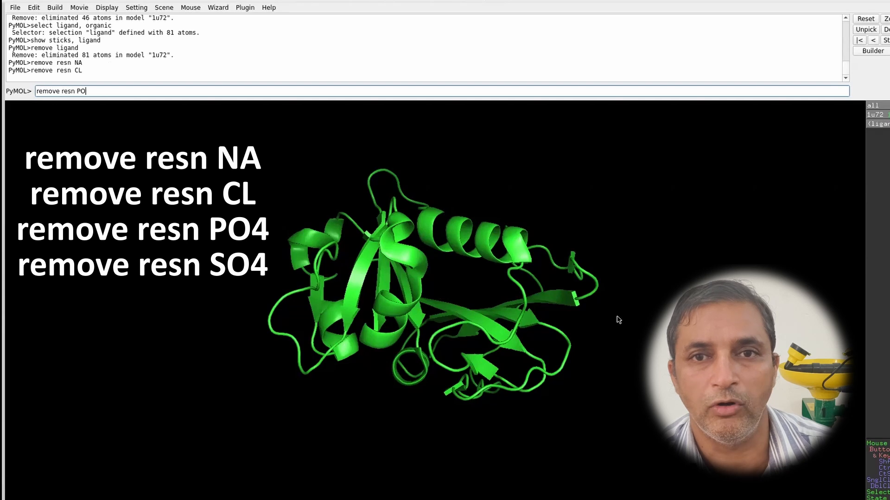
pyautogui.write('4')
pyautogui.press('Return')
pyautogui.write('res')
pyautogui.press('BackSpace')
pyautogui.write('move res')
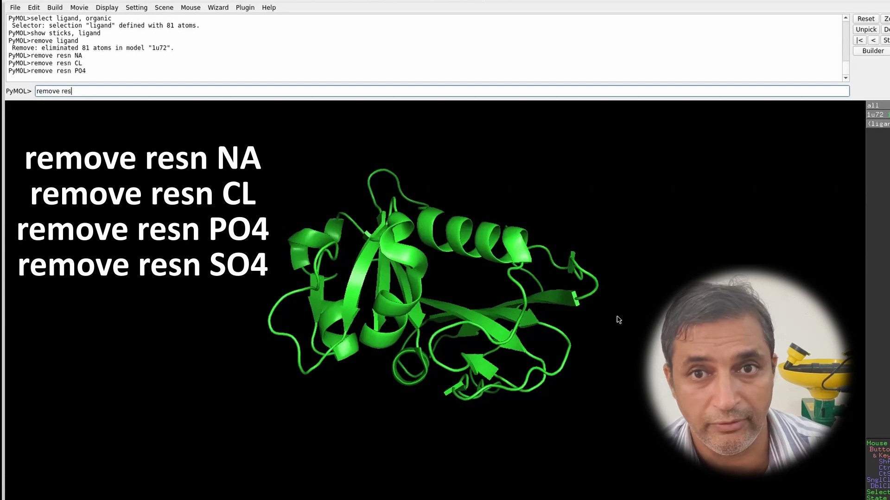
pyautogui.write('n SO')
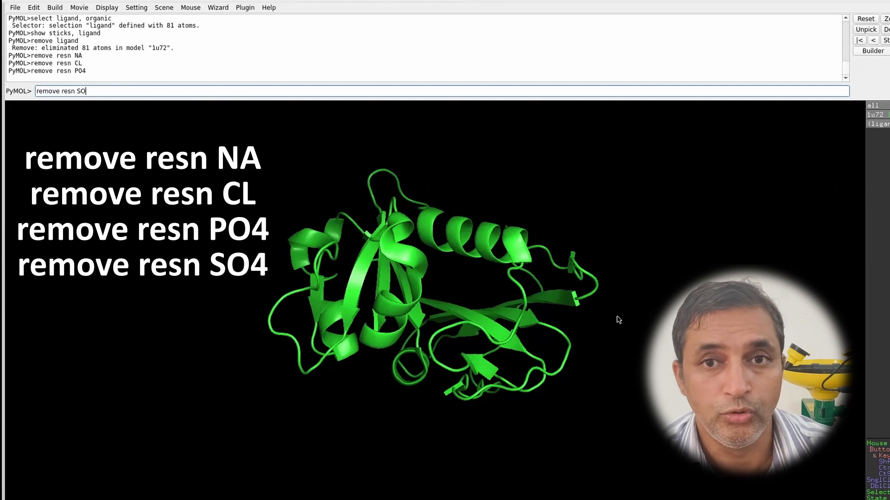
pyautogui.write('4')
pyautogui.press('Return')
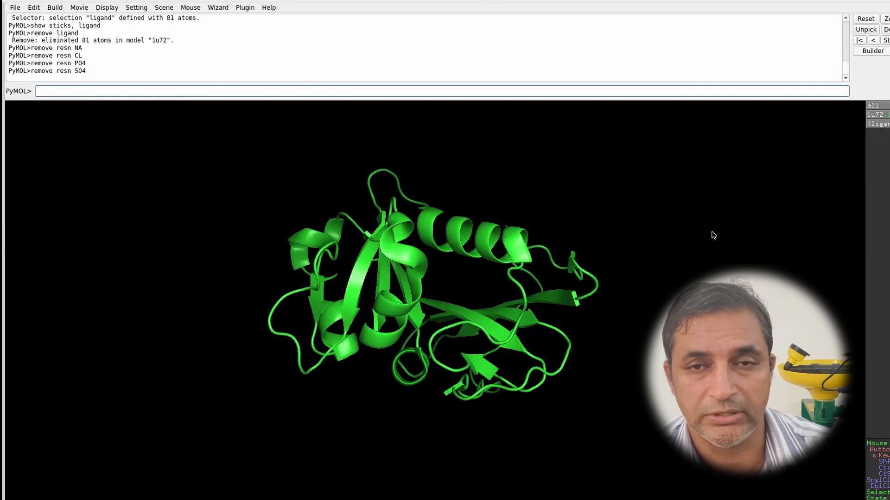
# Step: Add hydrogen atoms to the protein with the h_add command
pyautogui.write('h')
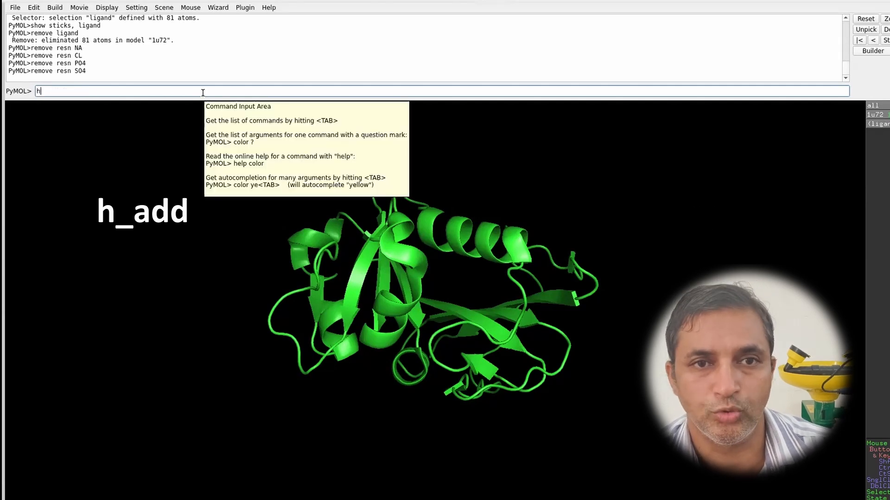
pyautogui.write('_add')
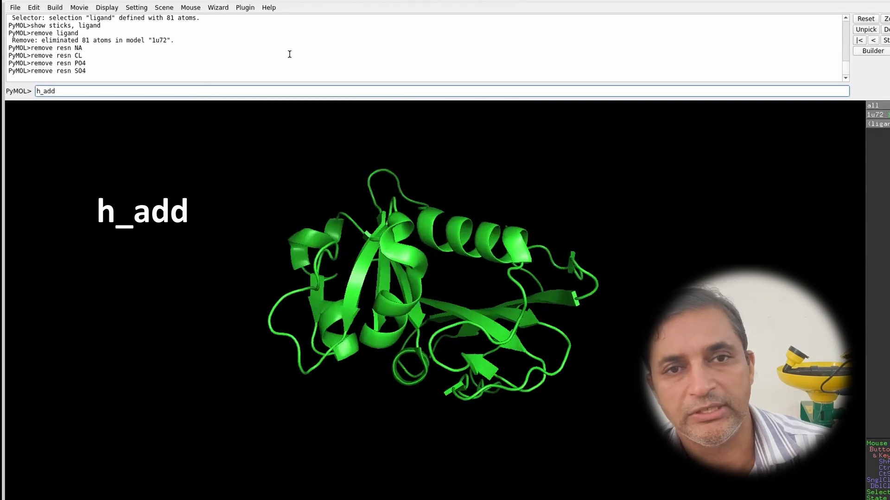
pyautogui.press('Return')
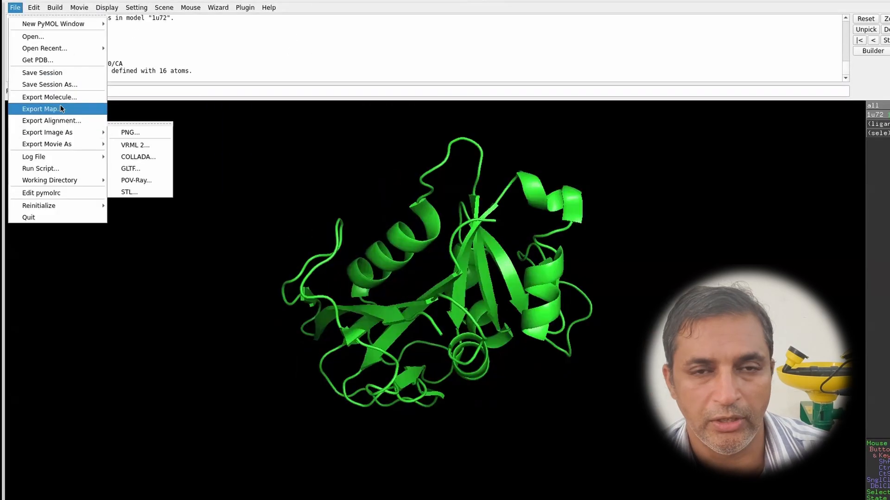
# Step: Export the cleaned protein as a molecule, using the enabled selection and the current state, and proceed to saving the file
pyautogui.click(61, 99)
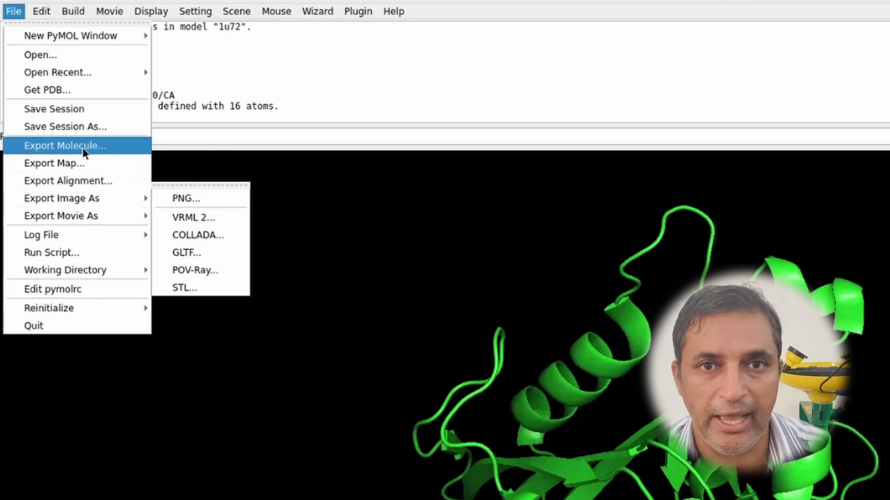
pyautogui.click(82, 148)
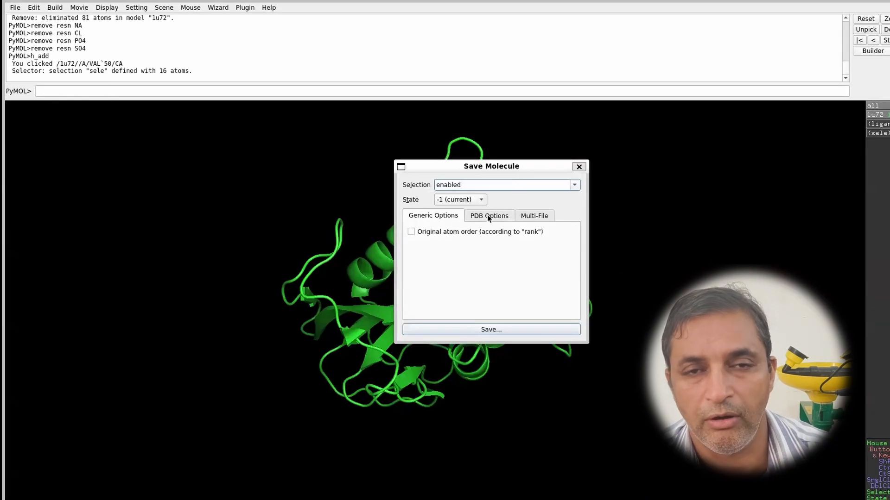
pyautogui.click(724, 324)
pyautogui.click(433, 215)
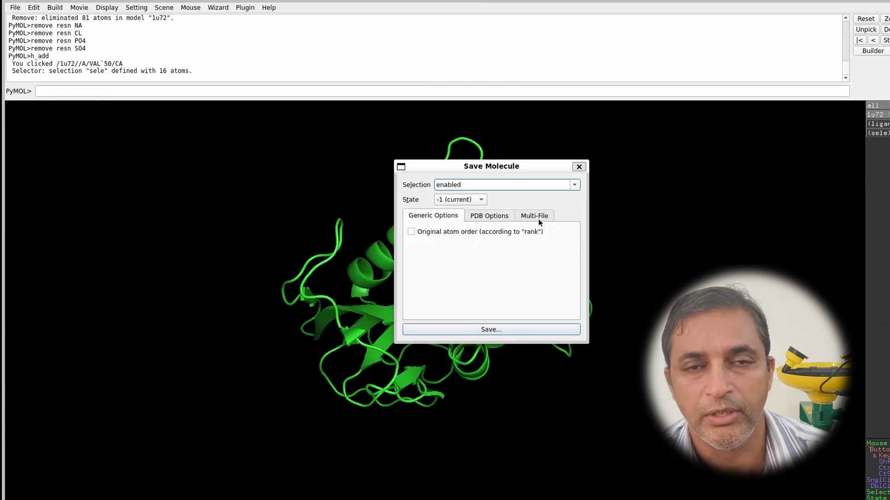
pyautogui.click(534, 216)
pyautogui.click(432, 216)
pyautogui.click(473, 199)
pyautogui.click(488, 185)
pyautogui.click(574, 185)
pyautogui.click(489, 210)
pyautogui.click(488, 329)
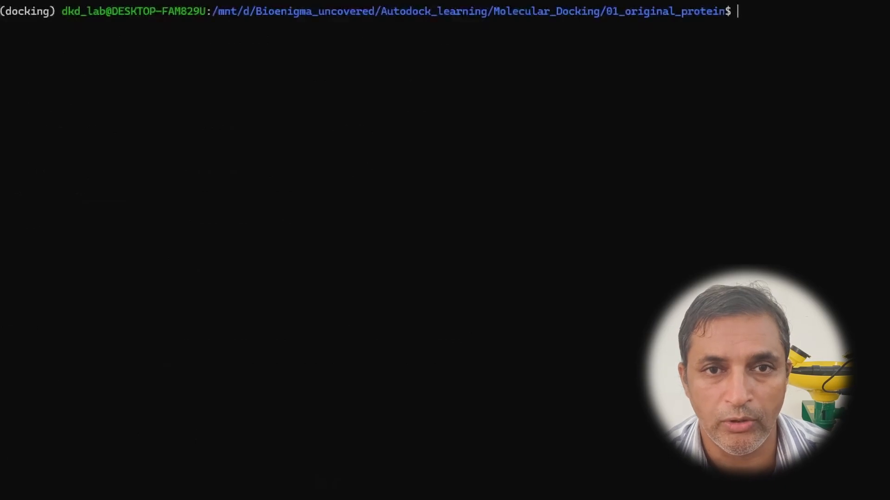
# Step: Switch to the docking terminal, move up from 01_original_protein to the Molecular_Docking folder and list its contents
pyautogui.write('cd ..')
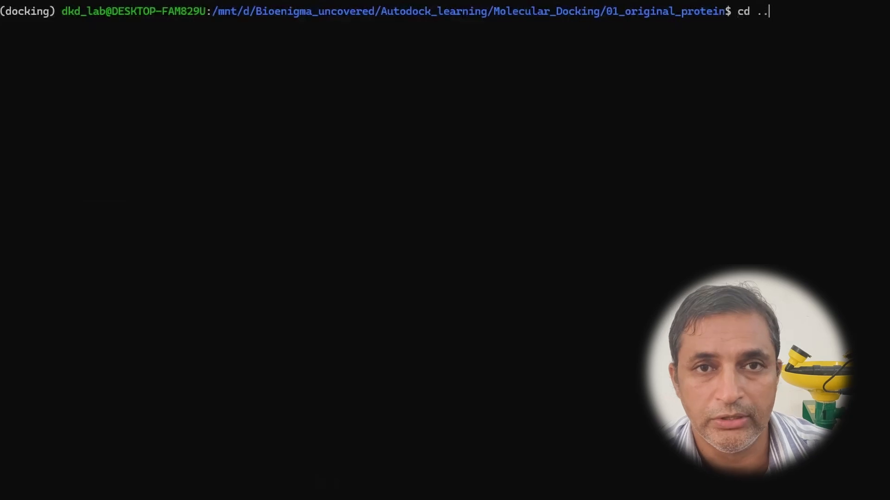
pyautogui.press('Return')
pyautogui.write('ls')
pyautogui.press('Return')
# Step: Change into the 02_Cleaned_protein folder and list its files to check for 1U72_cleaned_receptor.pdb
pyautogui.write('cd 02_')
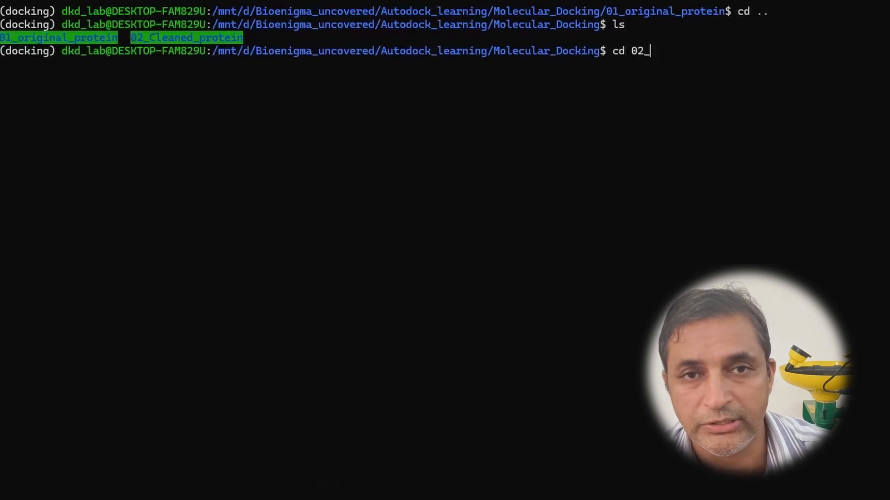
pyautogui.write('Cleaned_protein')
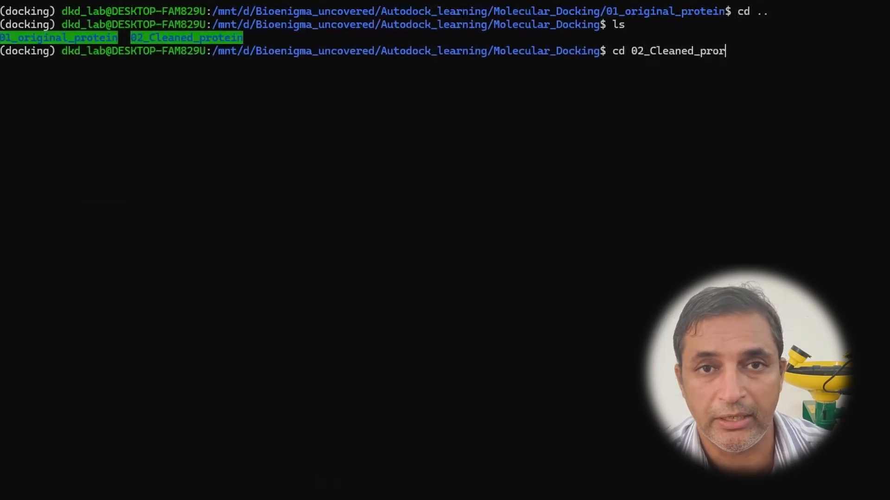
pyautogui.press('Return')
pyautogui.write('ls')
pyautogui.press('Return')
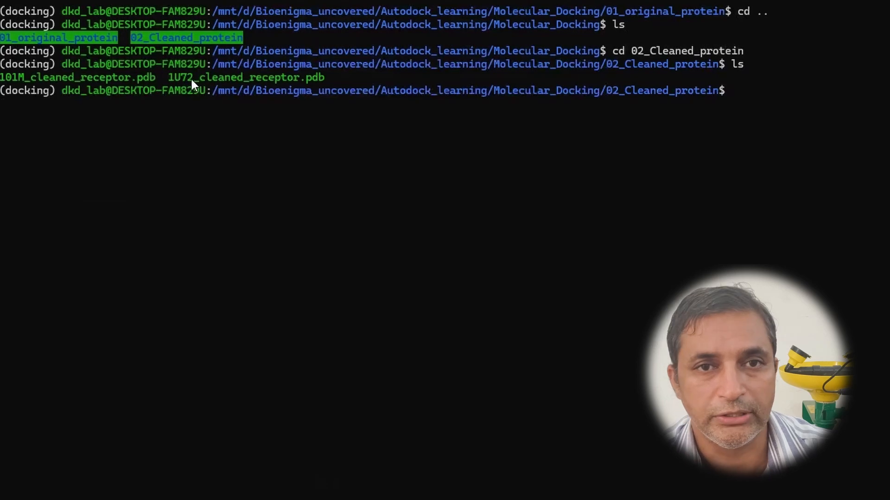
pyautogui.moveTo(166, 76); pyautogui.dragTo(321, 76)
pyautogui.click(869, 92)
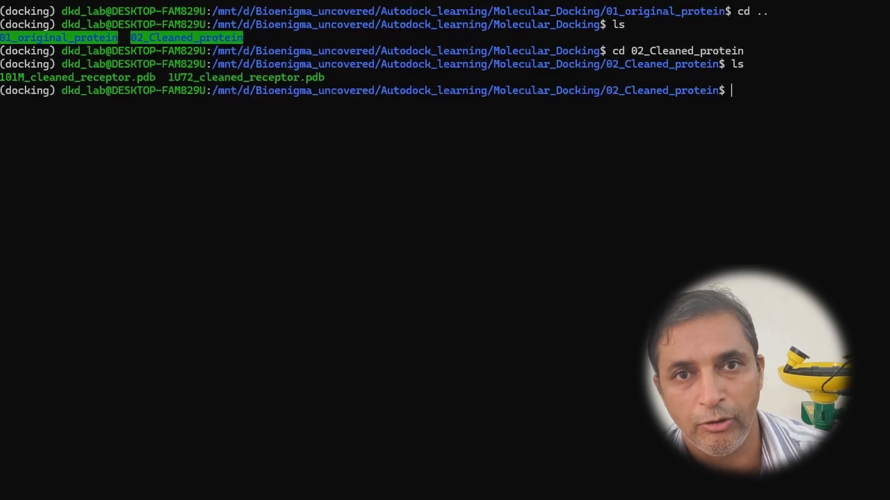
# Step: Begin a multi-line mk_prepare_receptor.py command, ending its first line with a backslash continuation
pyautogui.write('mk')
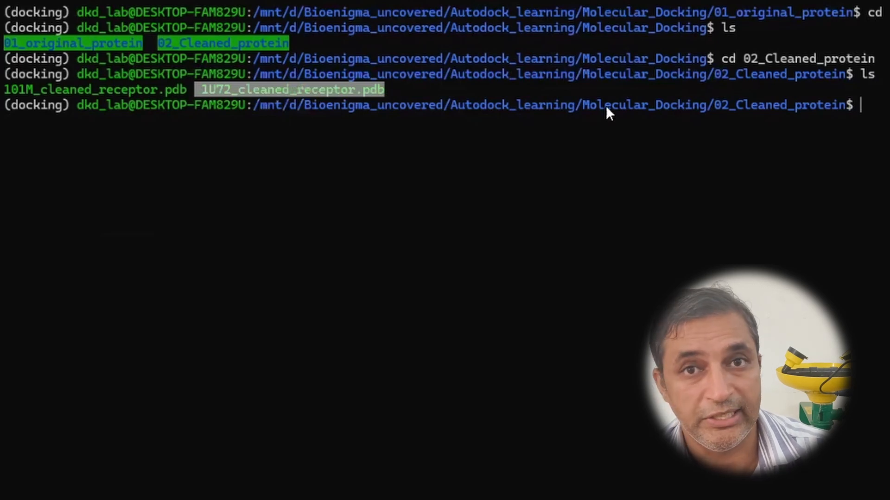
pyautogui.write('mk_prepa')
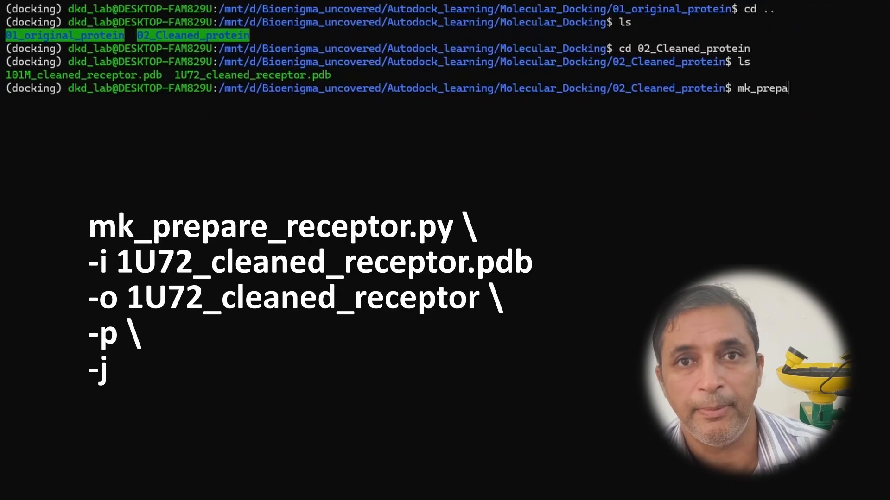
pyautogui.write('re_rec')
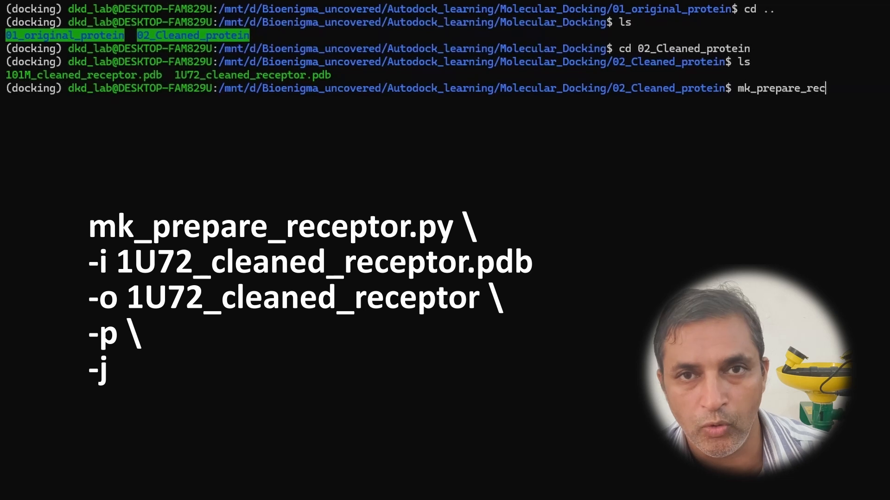
pyautogui.write('eptor.p')
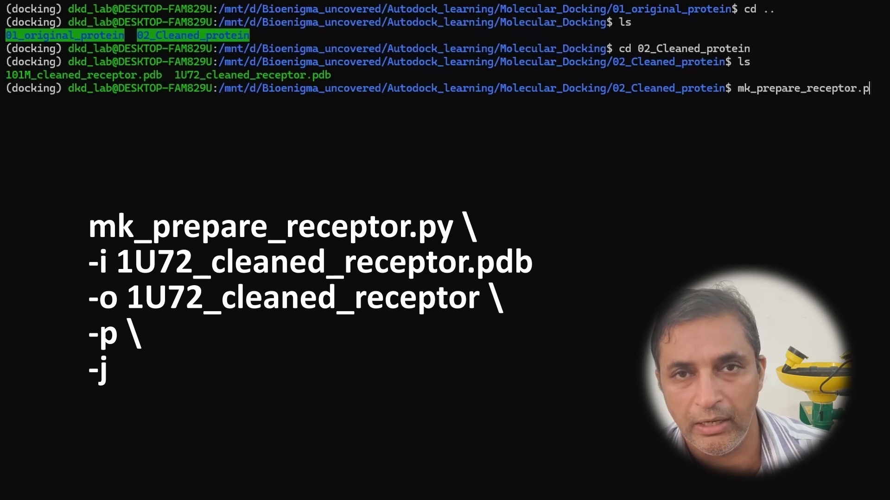
pyautogui.write('y \\')
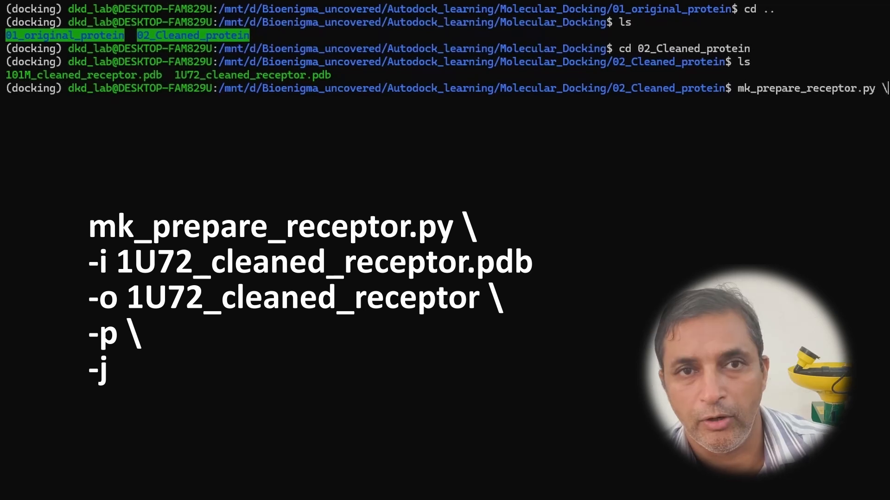
pyautogui.press('Return')
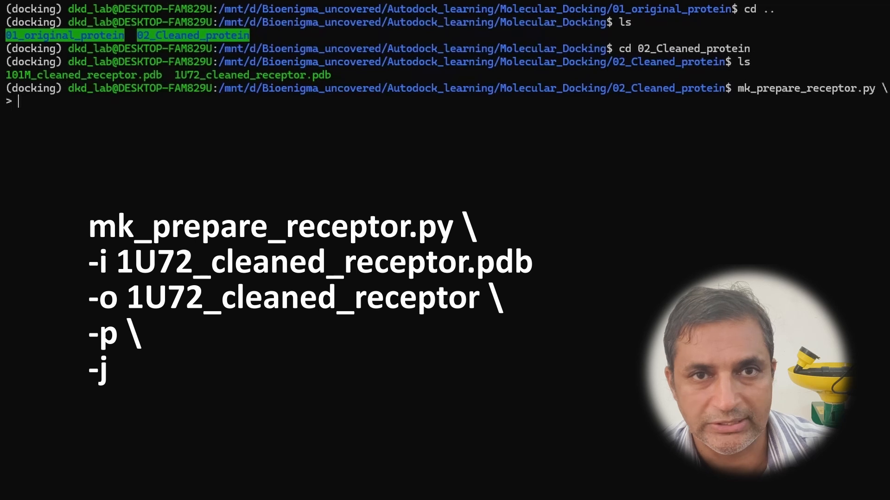
# Step: Add the -i option with the input file 1U72_cleaned_receptor.pdb, copied from the file listing, and continue the command on a new line
pyautogui.write('-i')
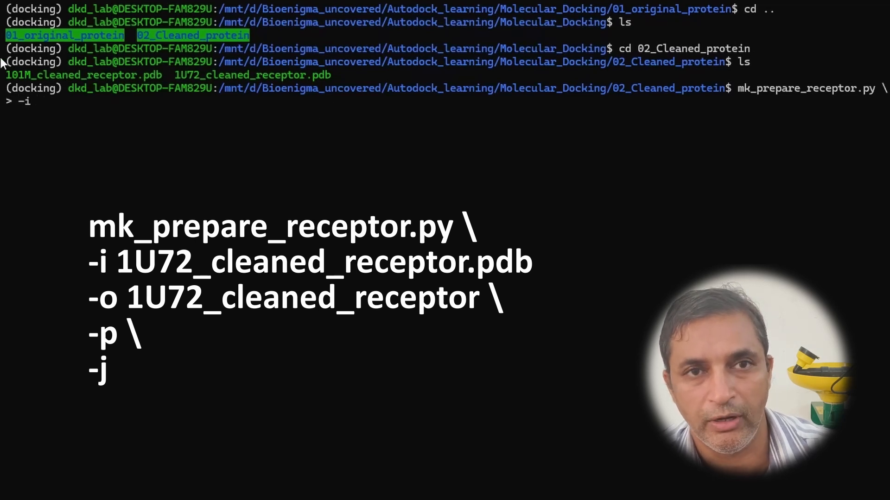
pyautogui.moveTo(174, 69); pyautogui.dragTo(326, 69)
pyautogui.hotkey('ctrl', 'c')
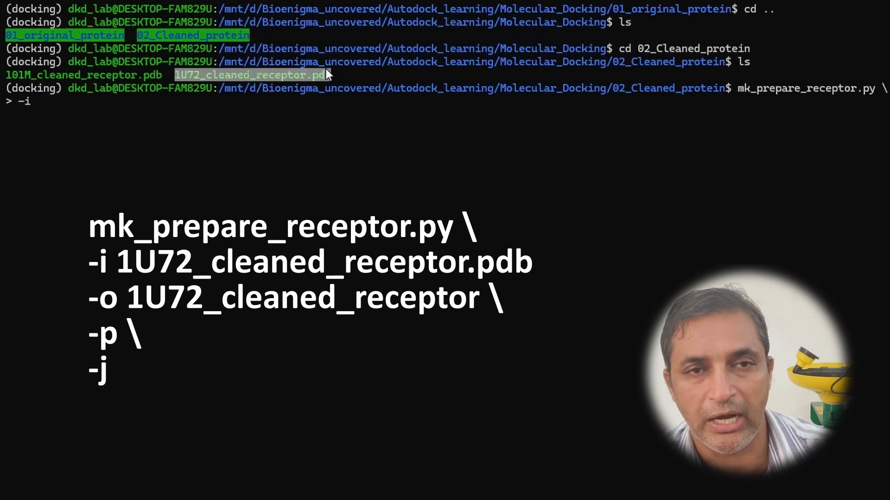
pyautogui.rightClick(299, 75)
pyautogui.rightClick(54, 105)
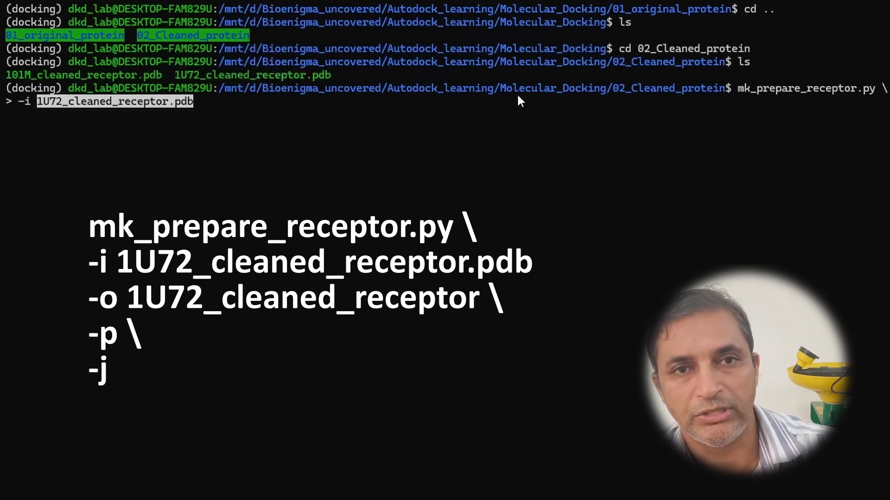
pyautogui.write('\\')
pyautogui.press('Return')
# Step: Add the -o option with the output name 1U72_cleaned_receptor, without the .pdb extension, and continue the command on a new line
pyautogui.write('-o')
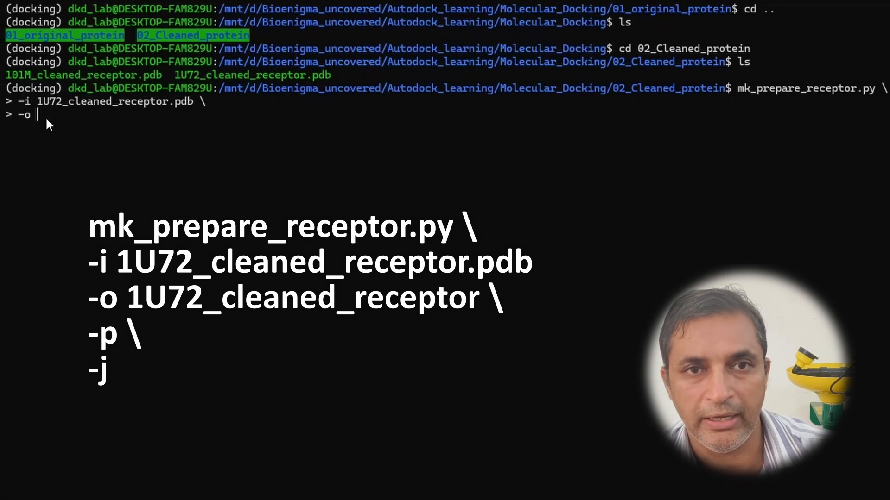
pyautogui.rightClick(46, 116)
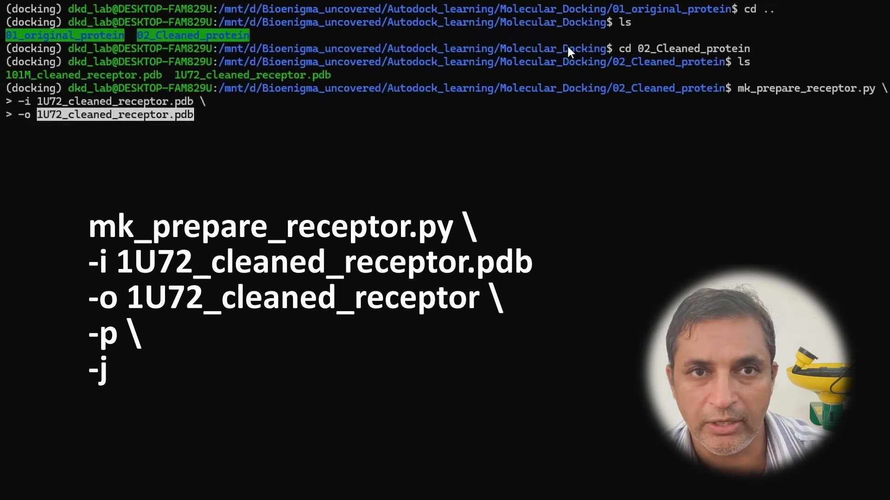
pyautogui.press('BackSpace')
pyautogui.press('BackSpace')
pyautogui.press('BackSpace')
pyautogui.press('BackSpace')
pyautogui.write('\\')
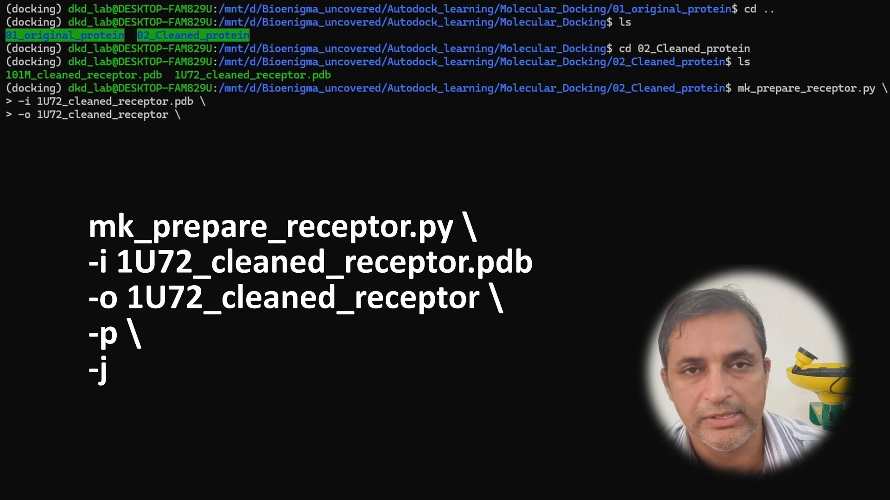
pyautogui.press('Return')
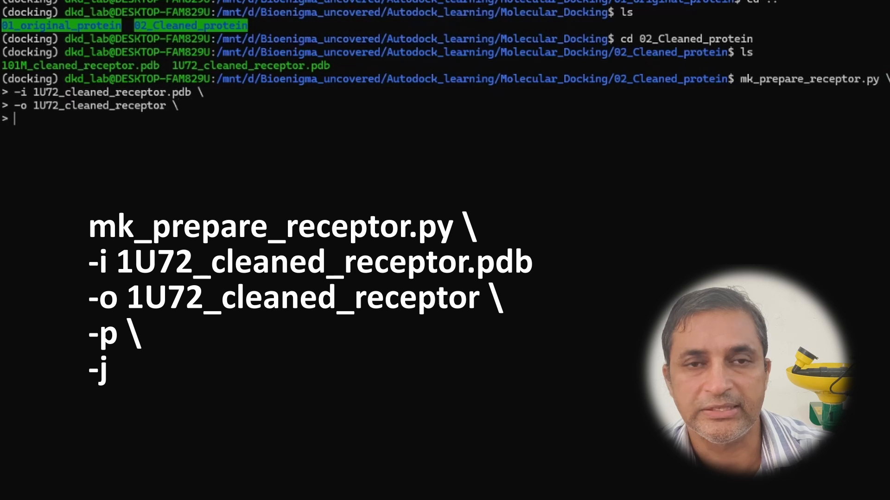
# Step: Add the -p and -j options on separate lines, run the receptor preparation command and highlight the list of written files
pyautogui.write('-p \\')
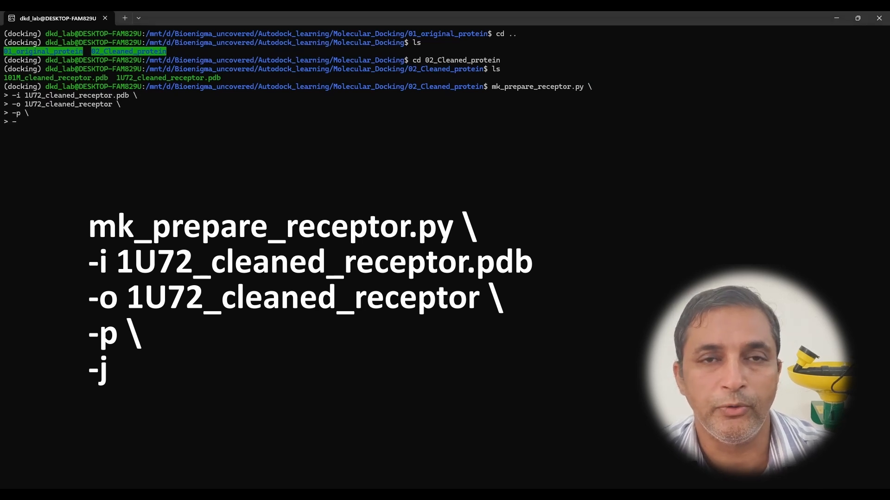
pyautogui.write('-j')
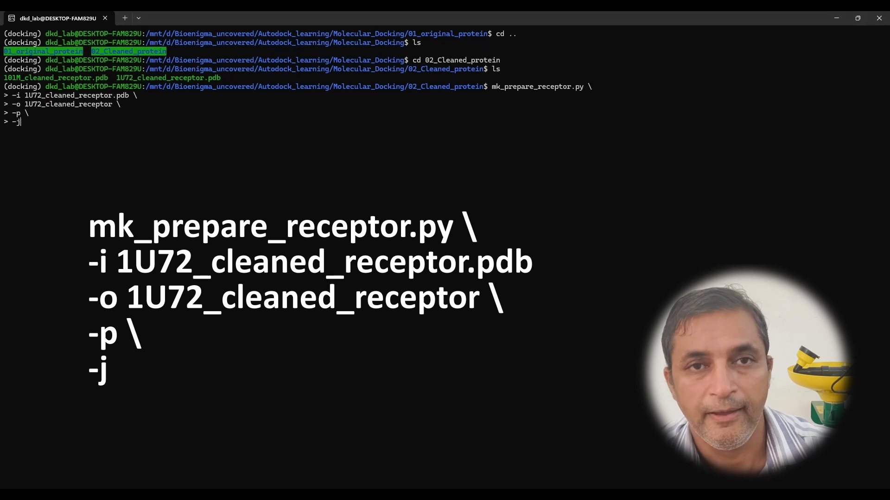
pyautogui.press('Return')
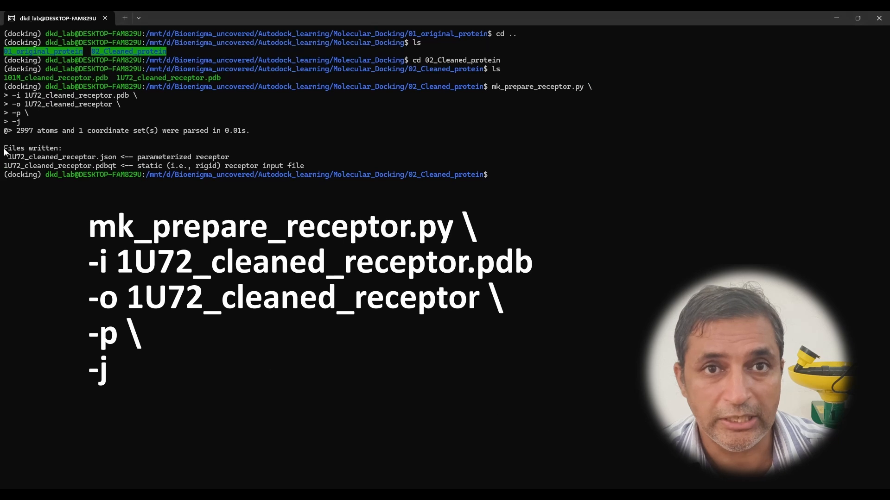
pyautogui.moveTo(6, 150); pyautogui.dragTo(324, 167)
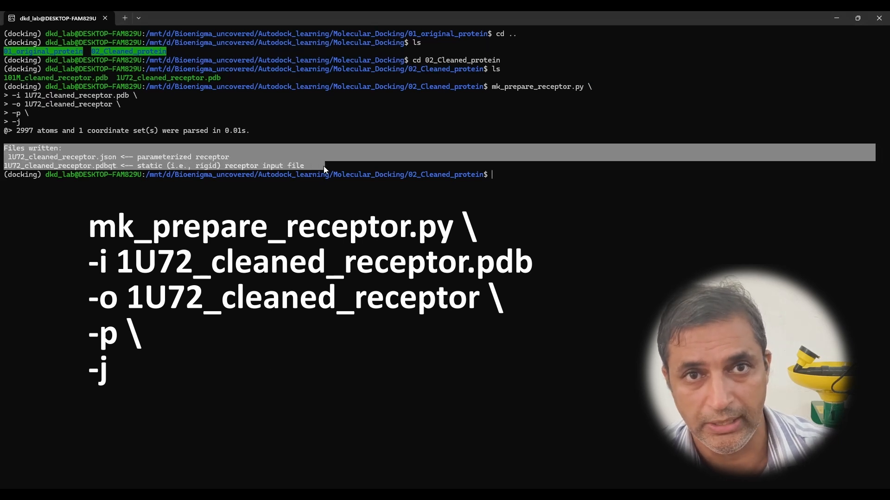